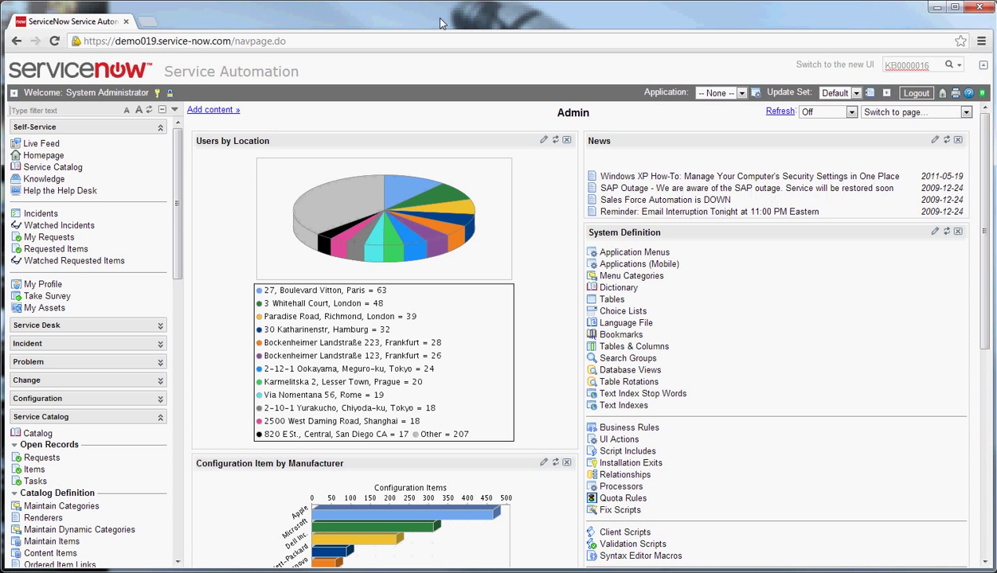
- Filter the navigator by "know" and start a new Knowledge Base article
click(61, 112)
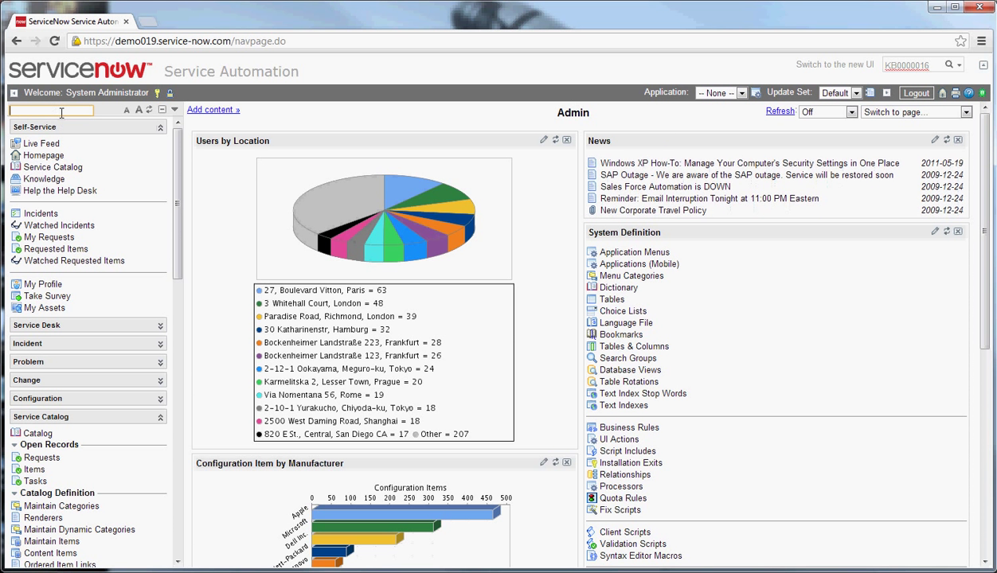
text(k)
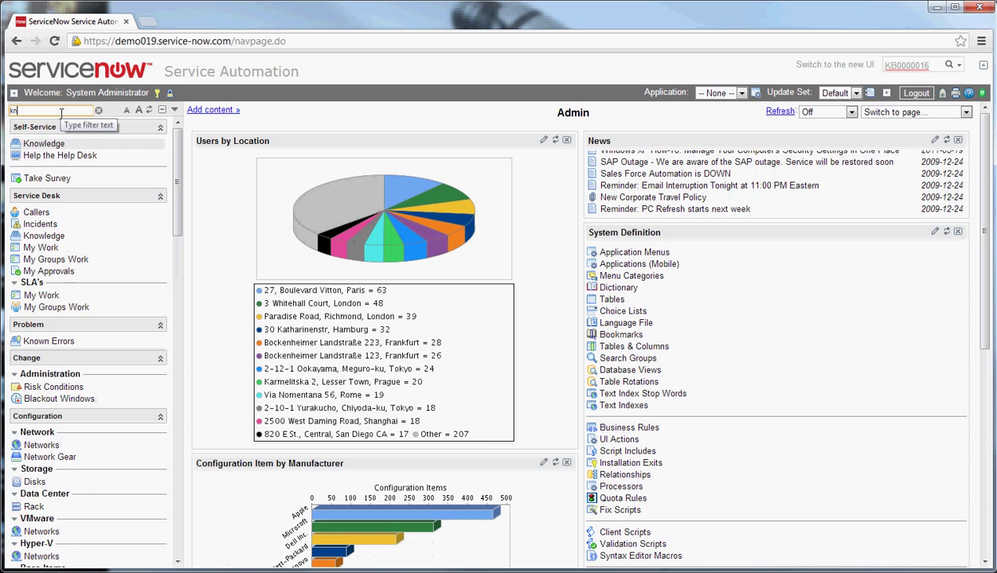
text(now)
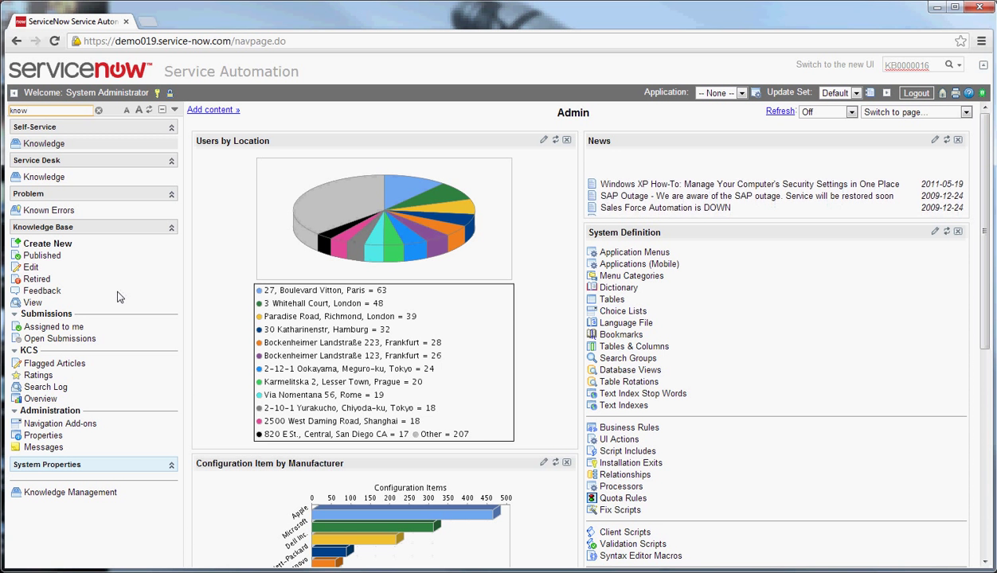
click(60, 245)
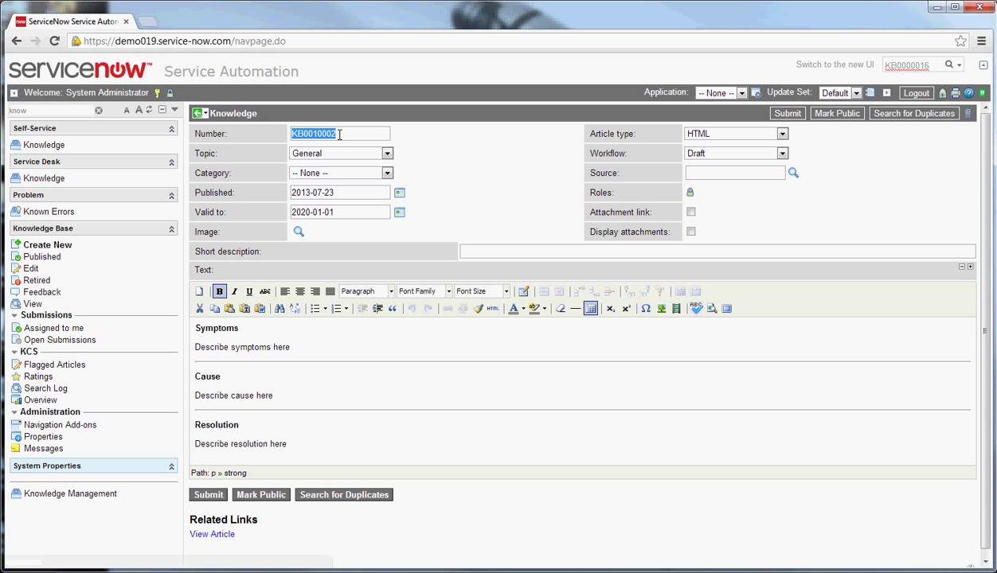
- Enter "Test KB 1" as the article's short description and save the record without leaving the form
click(493, 249)
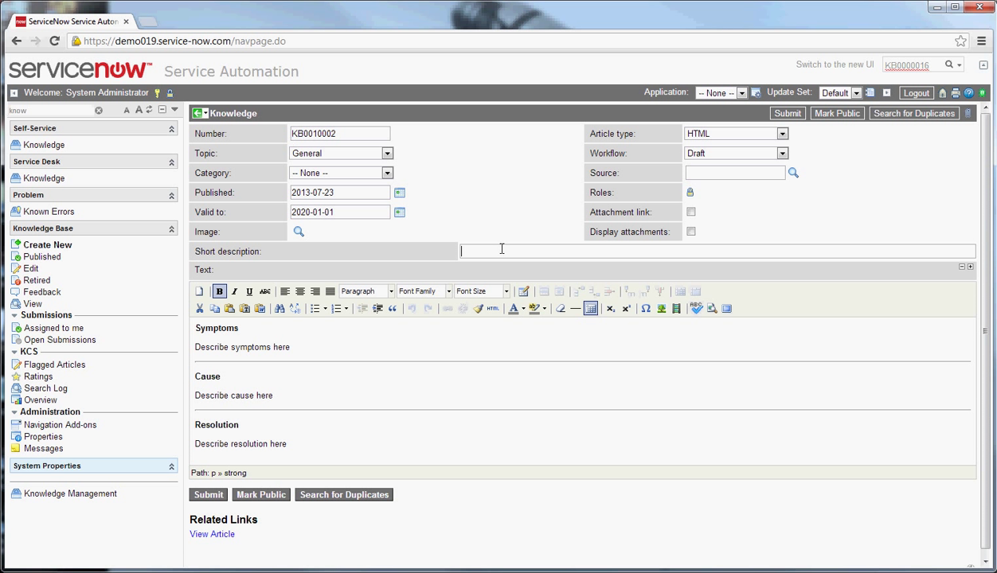
text(Test KB 1)
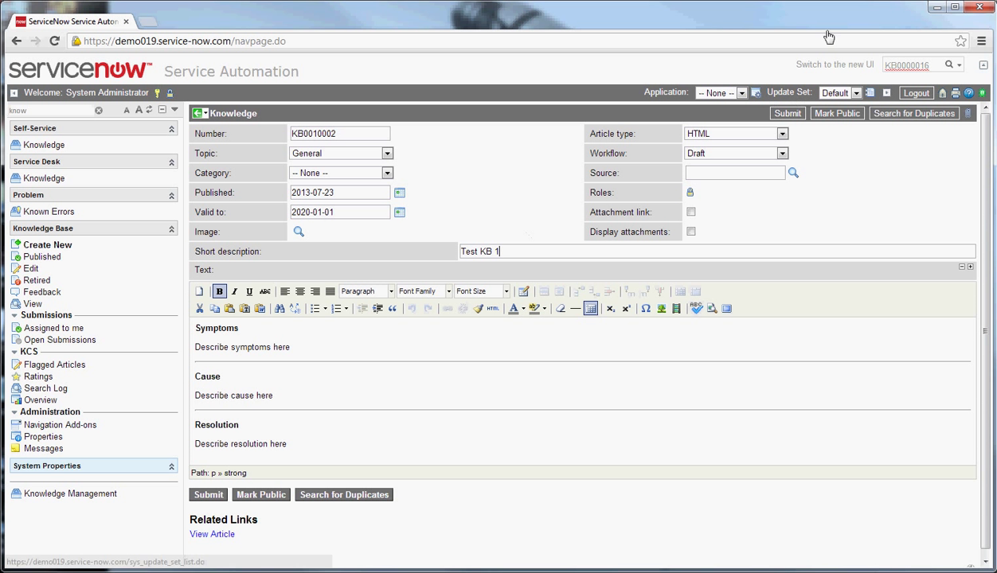
right_click(704, 115)
click(728, 125)
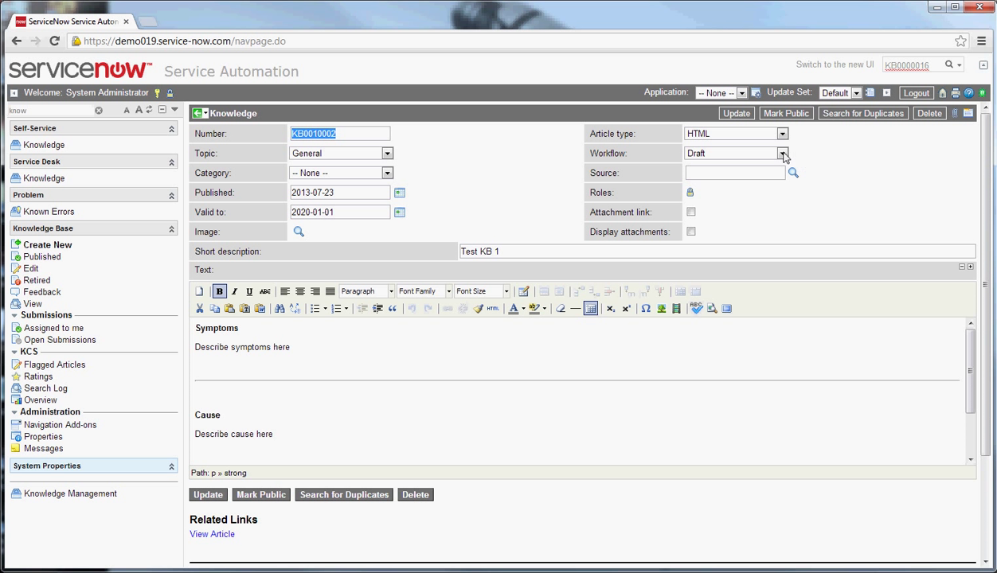
- Set the knowledge article's workflow to Published and save the record
click(783, 154)
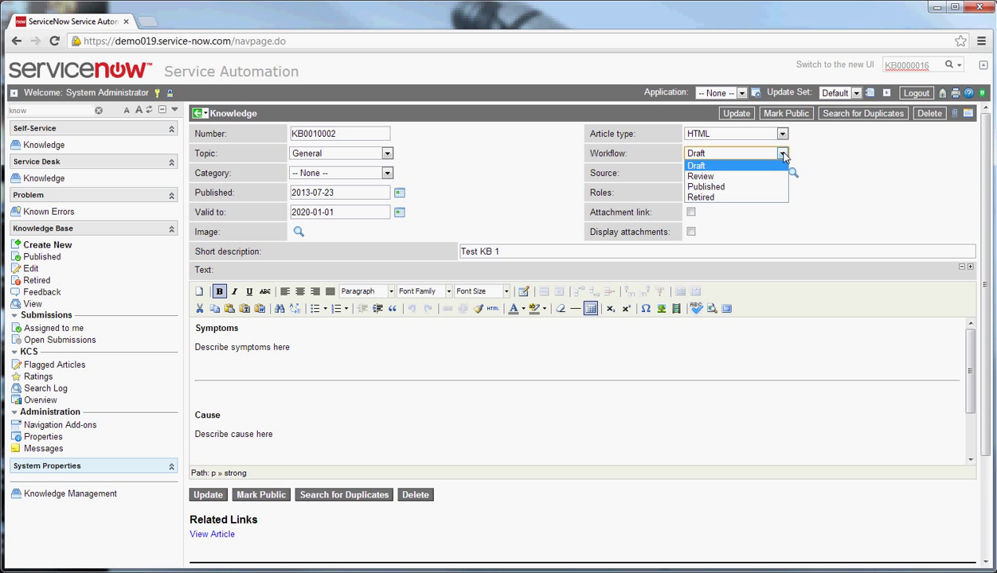
click(735, 190)
right_click(695, 119)
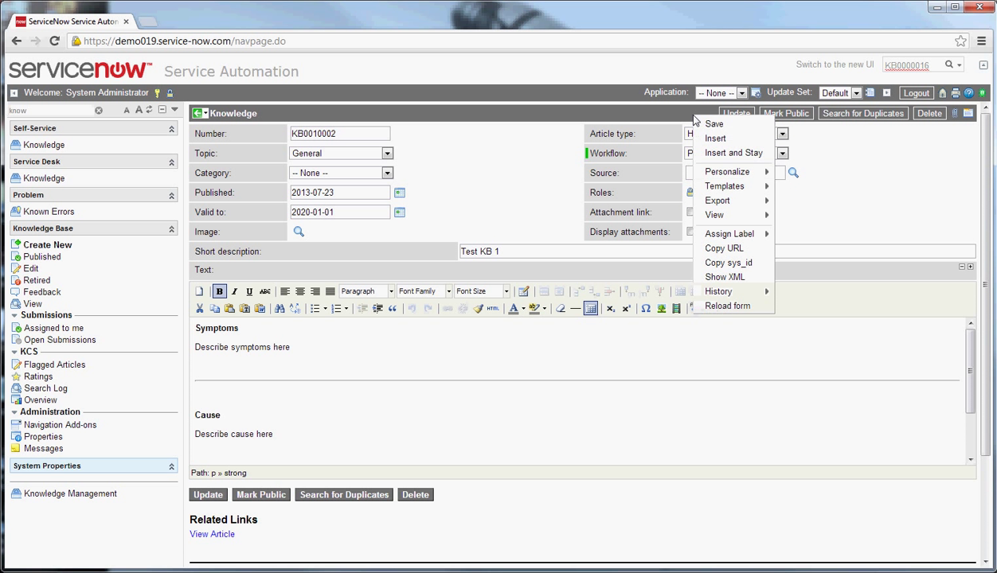
click(715, 125)
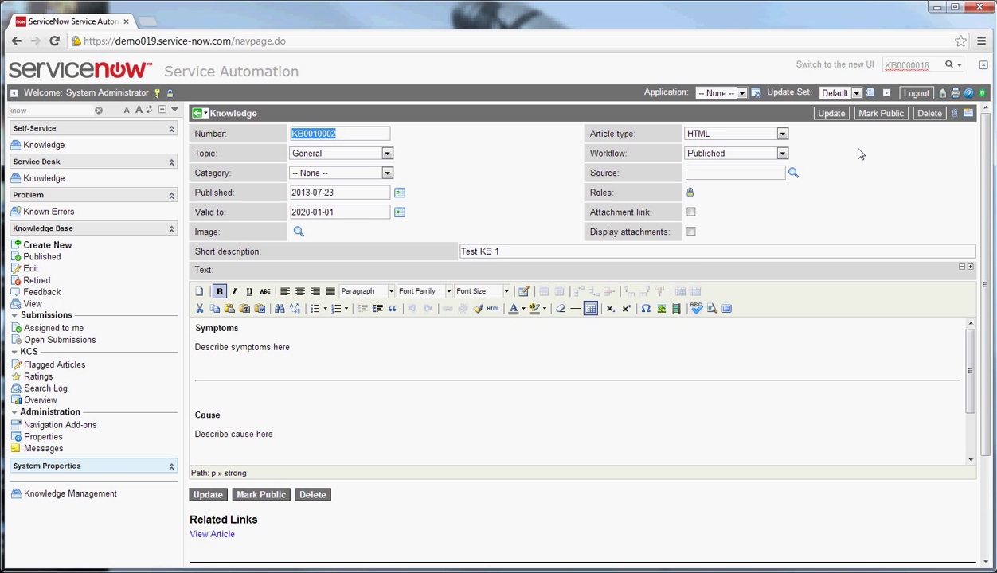
- Add the configuration item Access to the article's affected products, searching the collection for "access", and save the list
scroll(685, 271, down, 4)
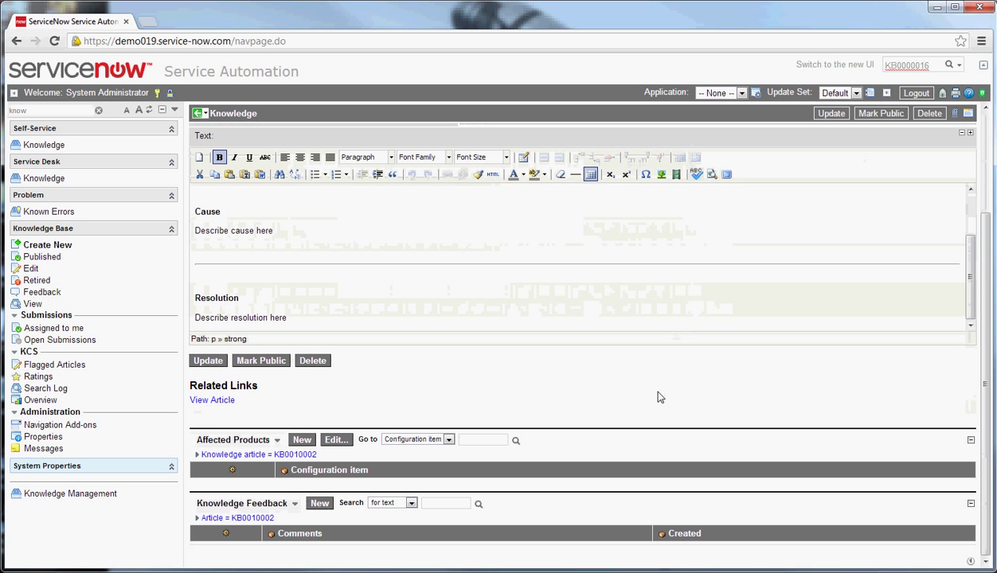
scroll(740, 366, up, 2)
scroll(757, 365, up, 2)
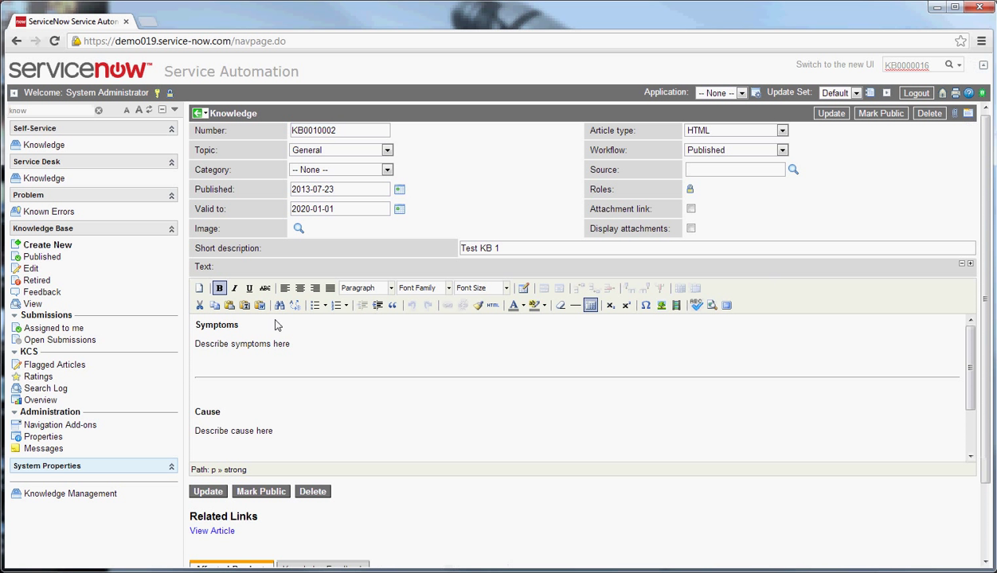
scroll(460, 199, down, 3)
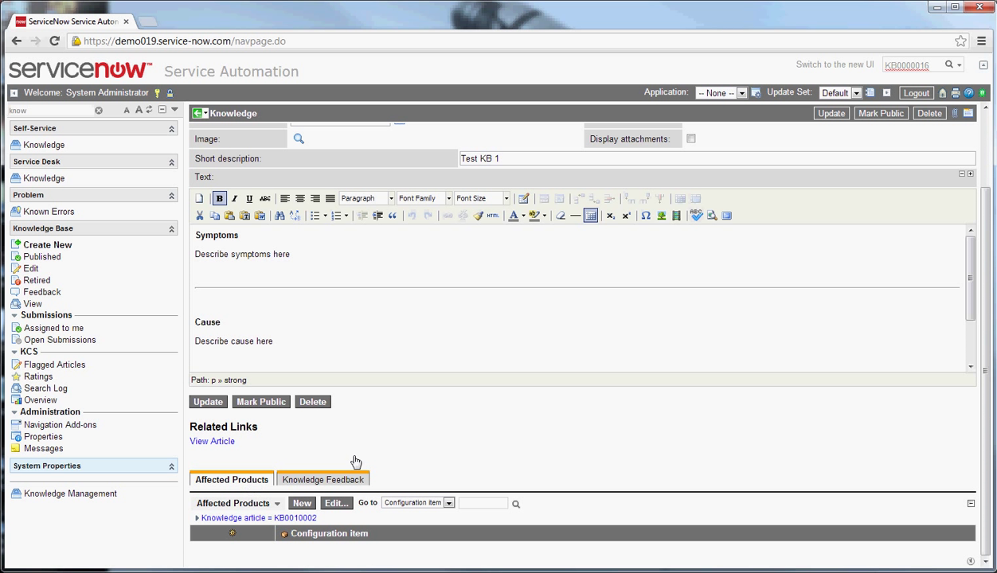
click(336, 504)
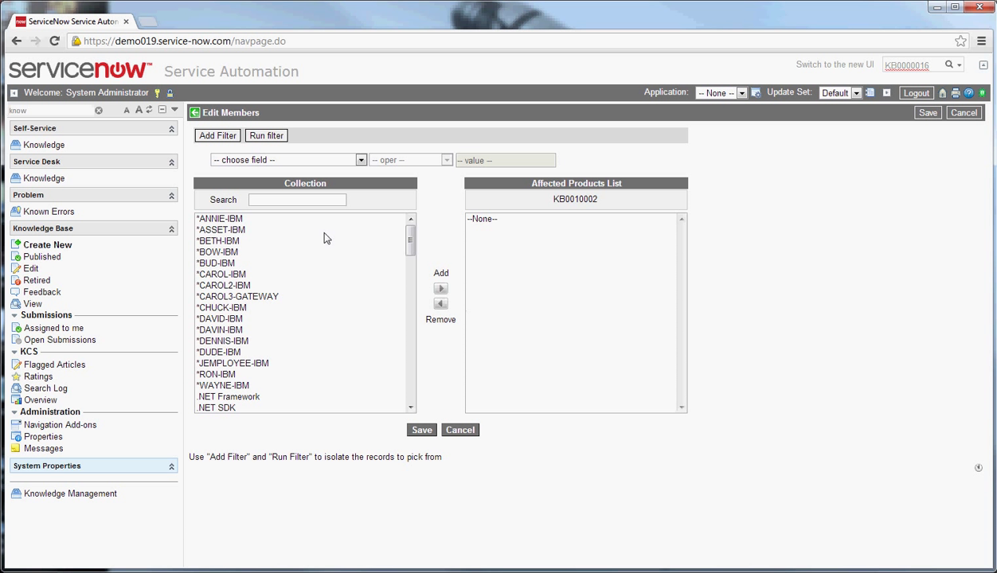
click(304, 195)
text(access)
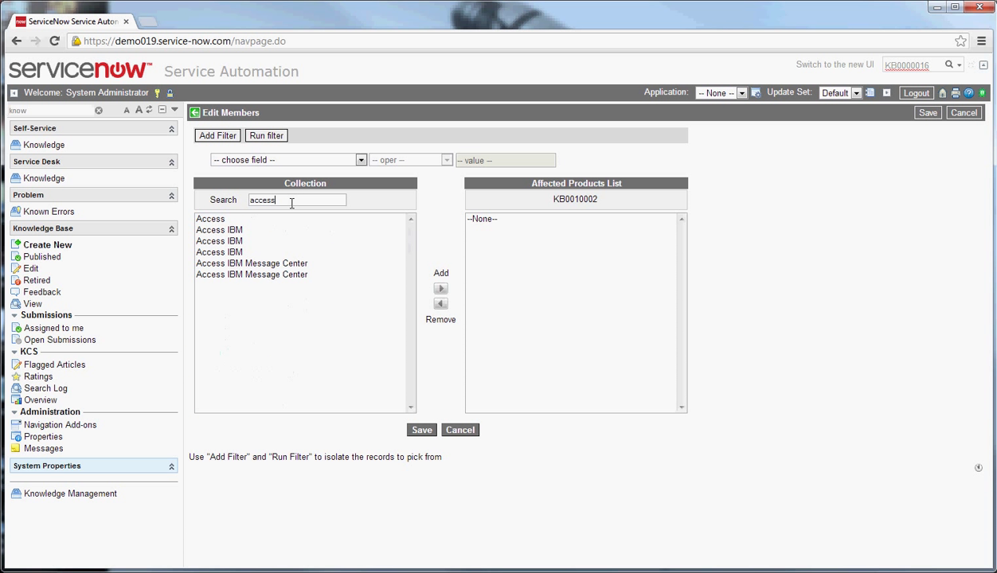
click(222, 224)
double_click(211, 220)
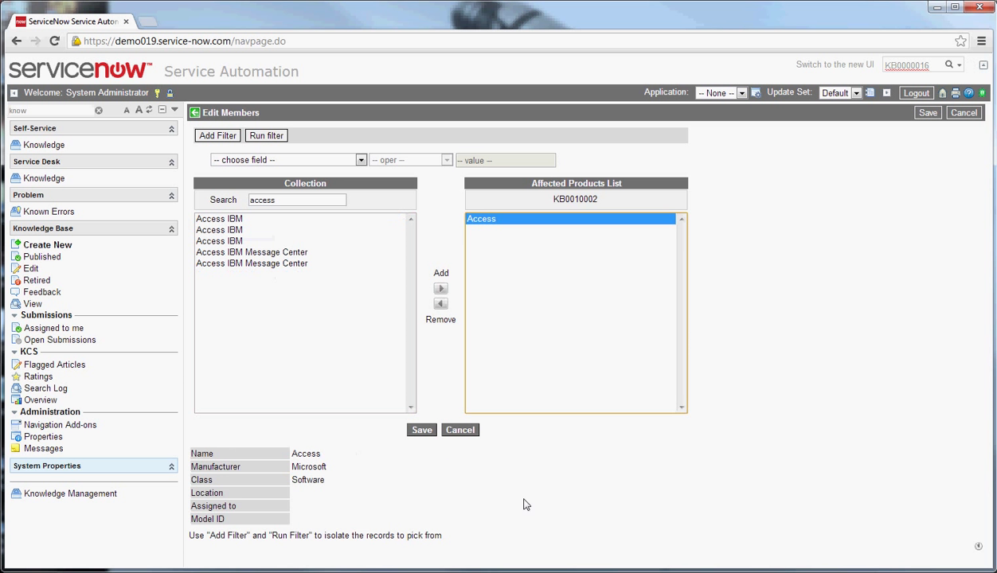
click(422, 430)
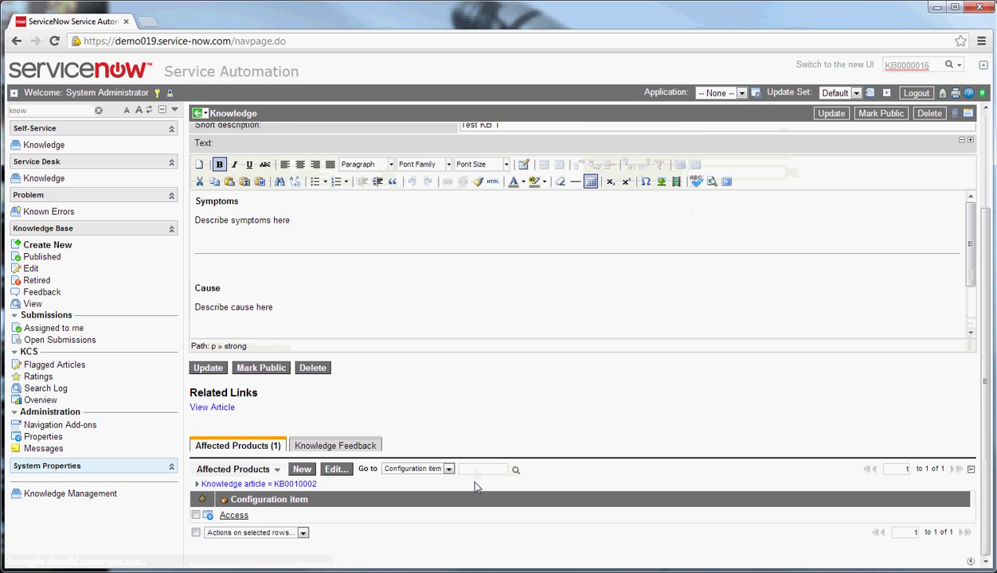
- View the Test KB 1 article, check the linked Access product record and return to the article
click(212, 407)
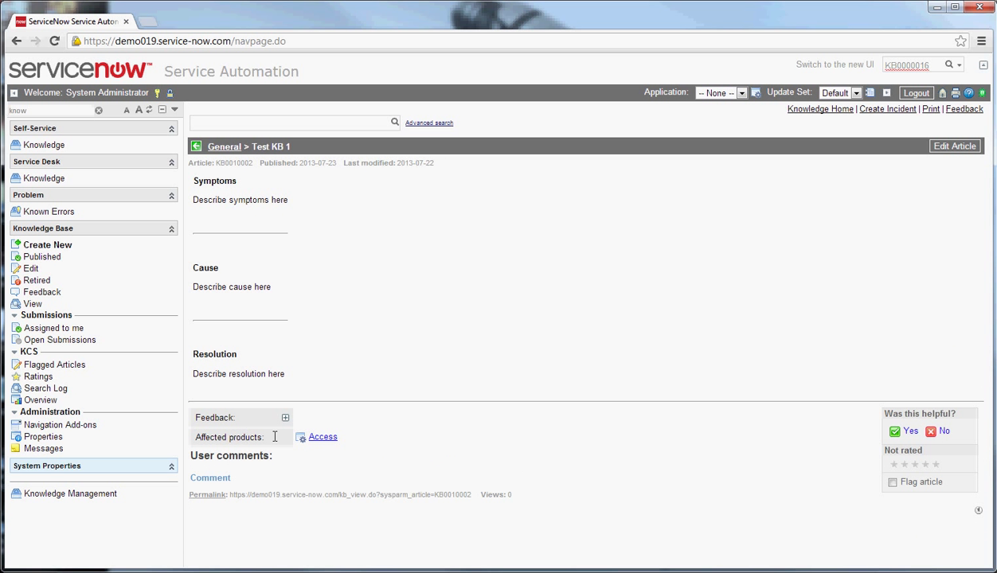
click(336, 441)
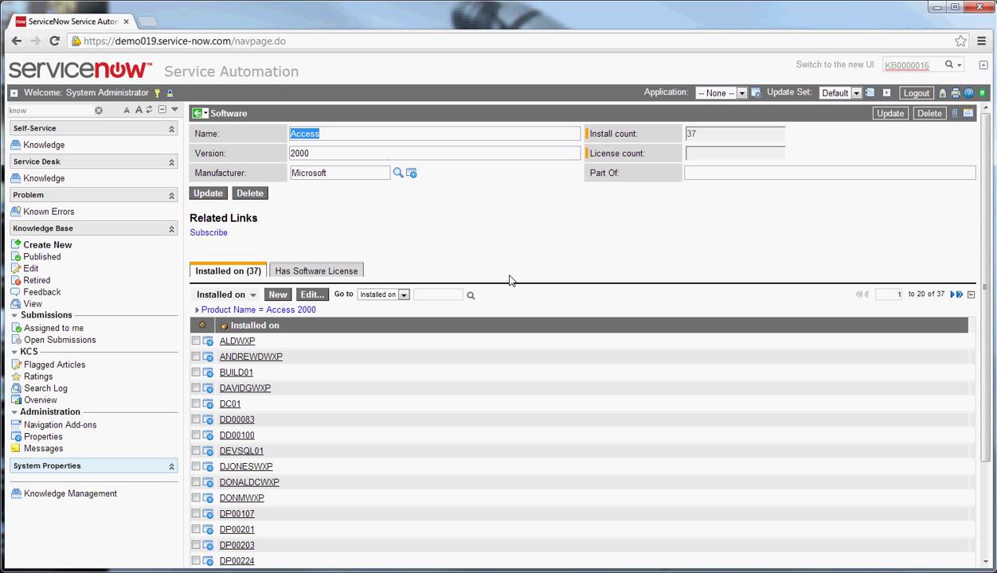
key(alt+Left)
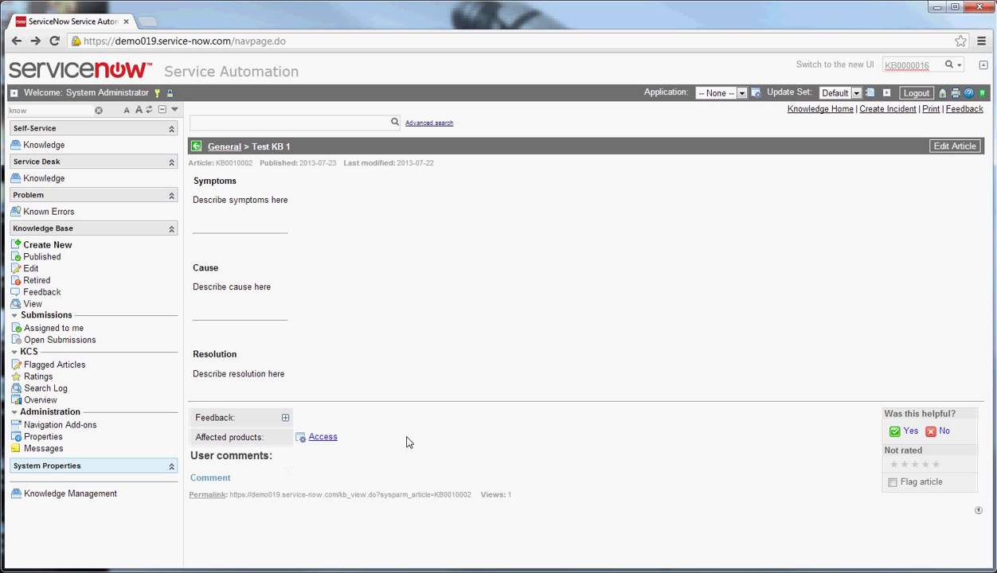
- Inspect the URL of the affected product Access's record to identify its table, and return to the article
click(324, 438)
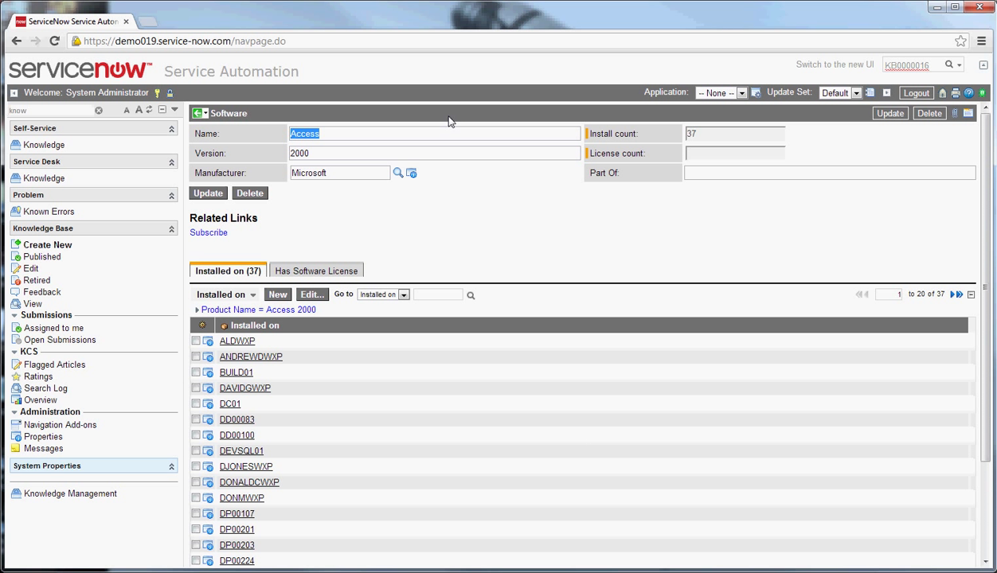
right_click(449, 121)
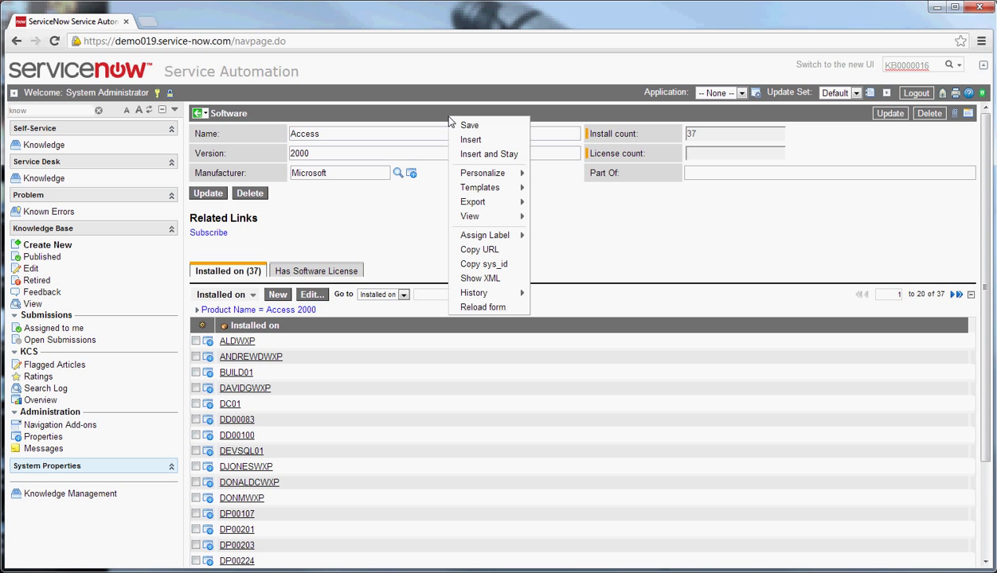
click(482, 250)
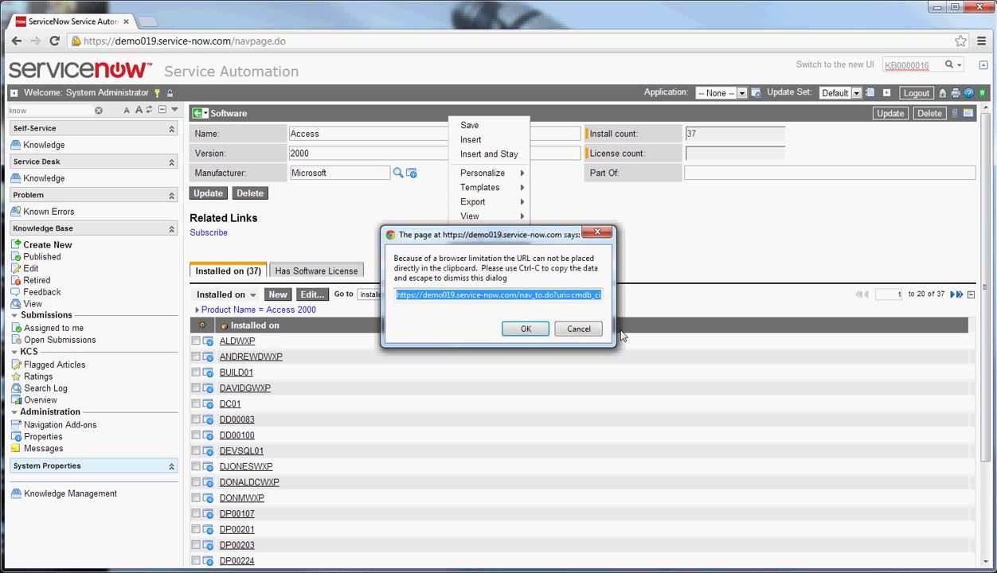
click(582, 295)
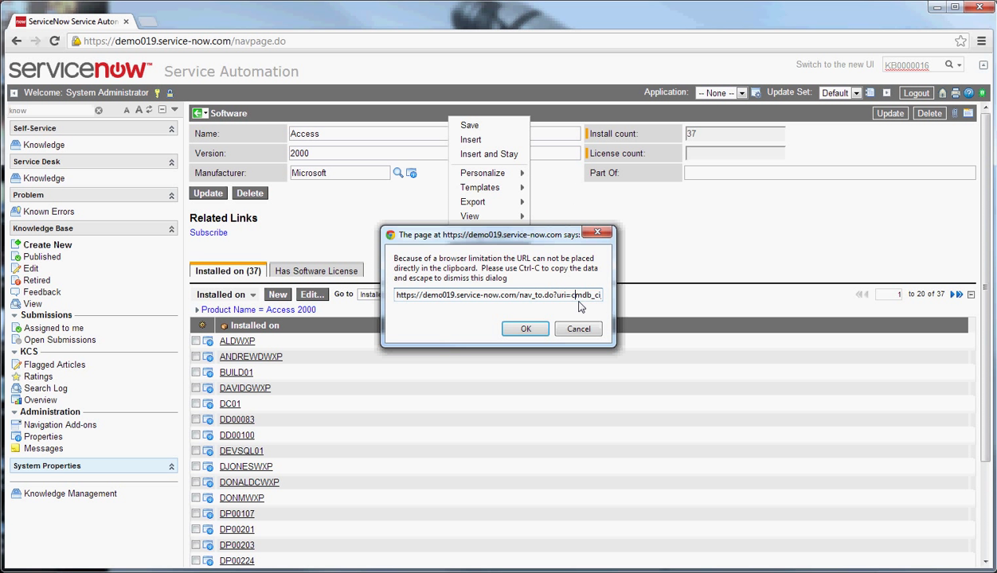
key(Right)
key(Right)
key(Right)
key(Right)
key(Right)
key(Right)
key(Right)
key(Right)
key(Right)
key(Right)
key(Right)
key(Right)
key(Right)
key(Right)
key(Right)
key(Right)
key(Right)
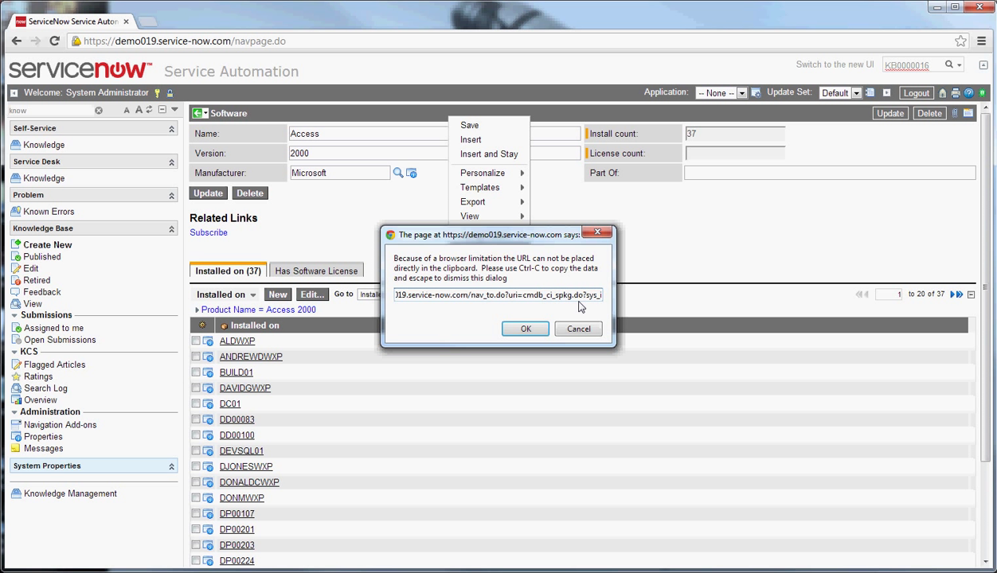
click(577, 329)
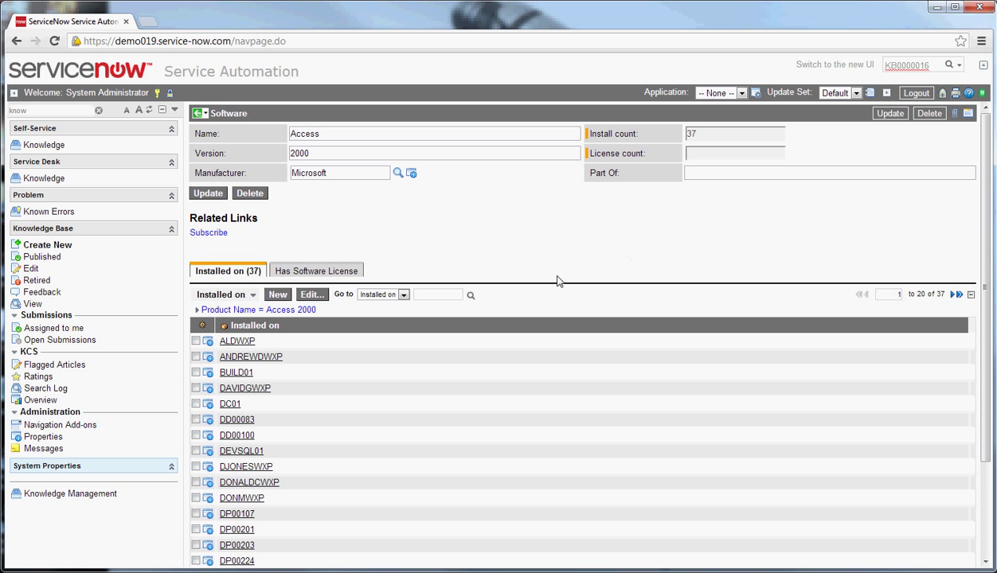
key(alt+Left)
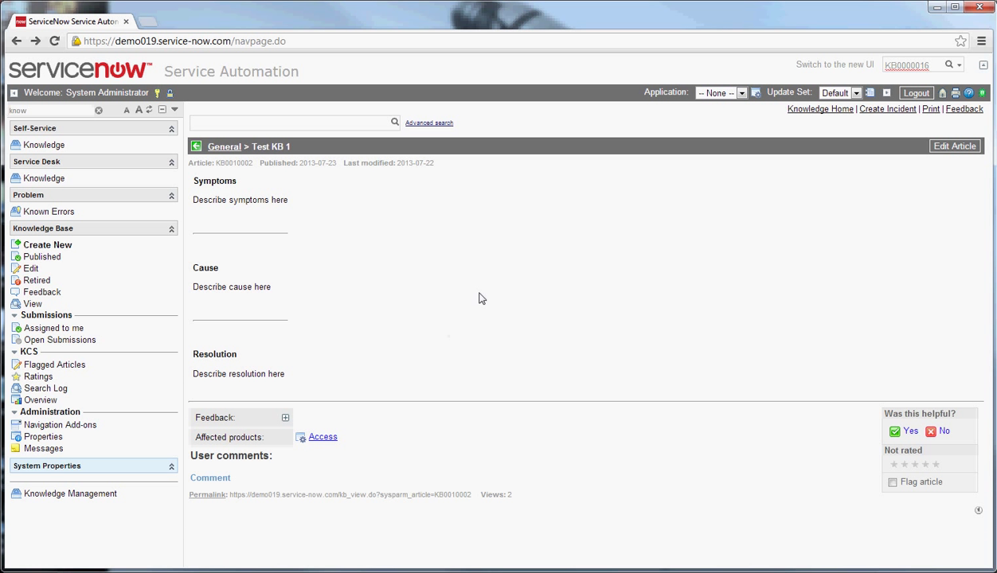
- Filter the navigator by "inci", create a new incident and save it without leaving the form
click(36, 112)
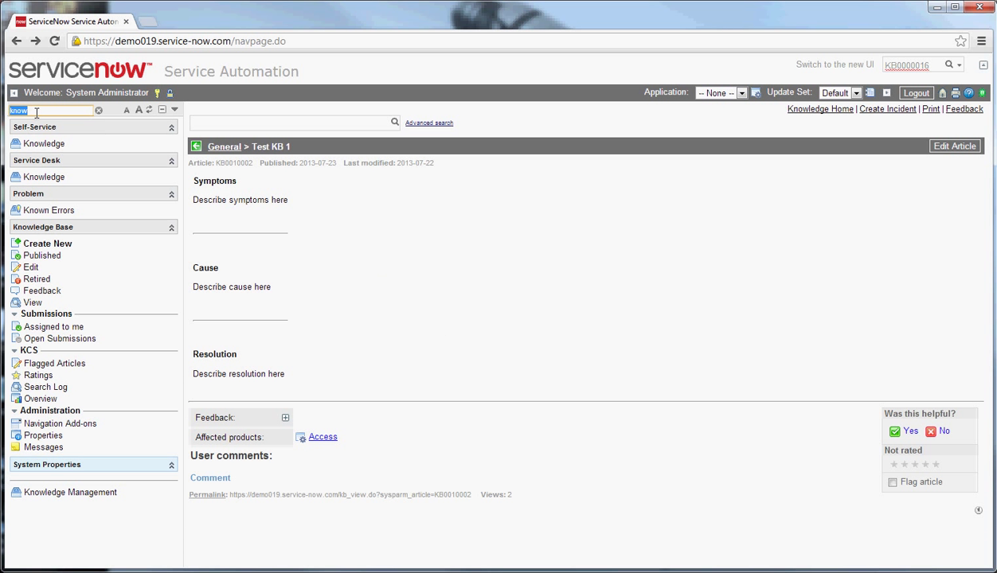
text(inci)
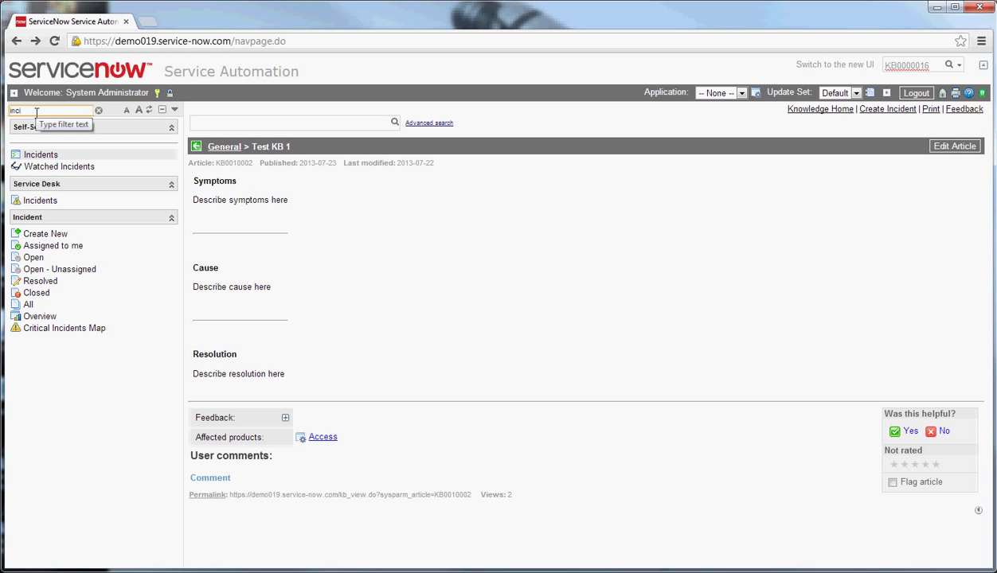
click(56, 238)
right_click(576, 115)
click(596, 118)
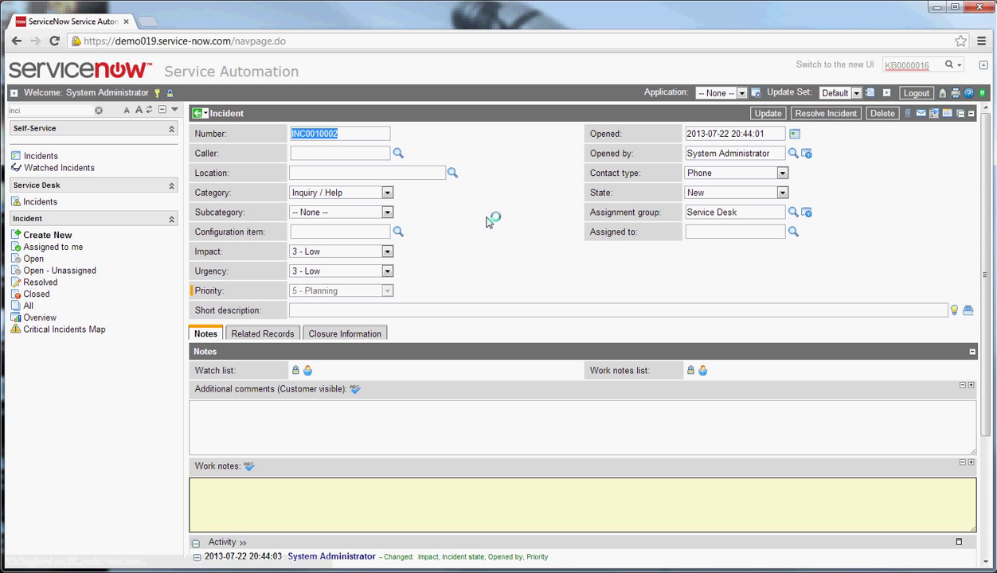
- Set the incident's short description to "Test" and attach the Test KB 1 article found through its knowledge search
click(398, 311)
text(Test)
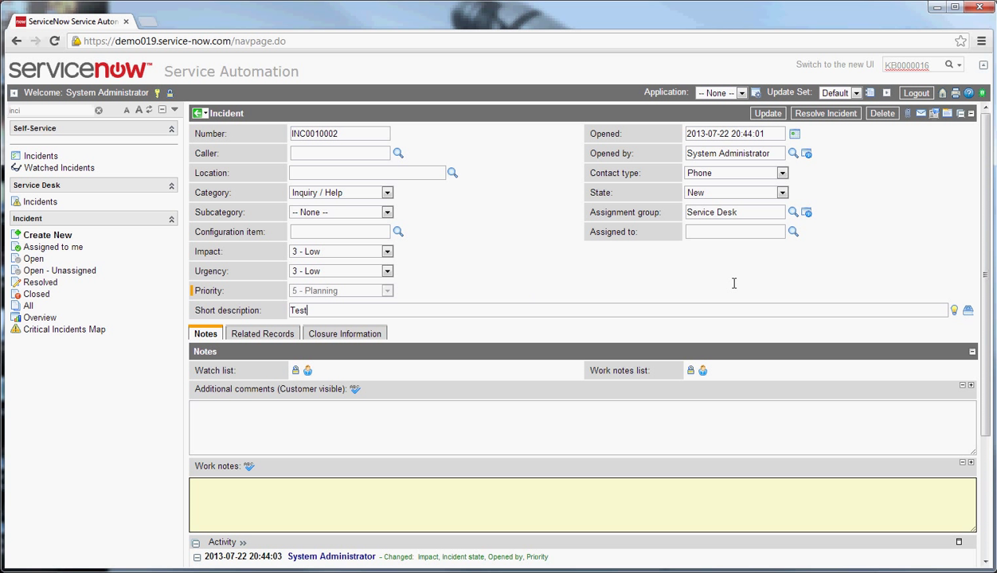
click(969, 312)
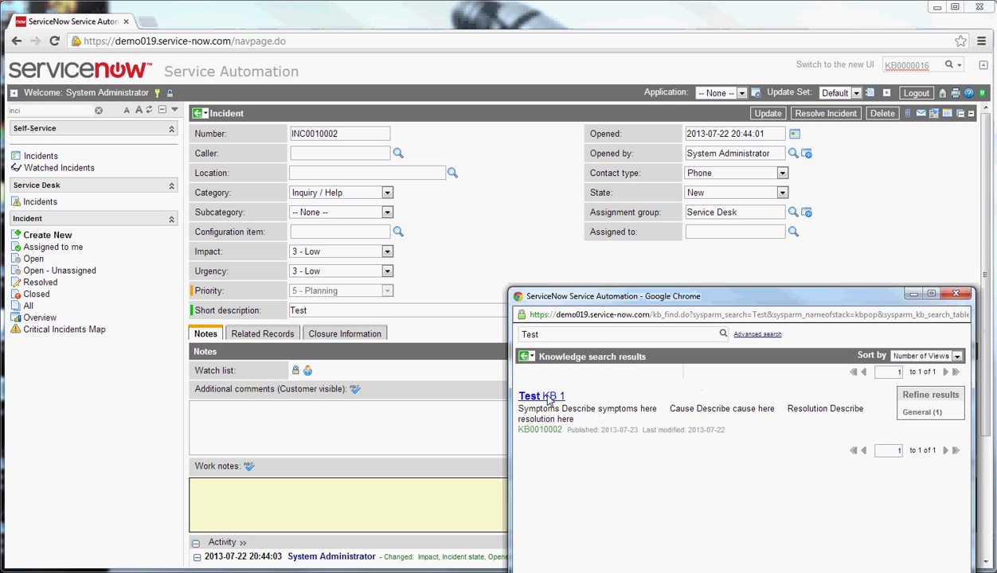
click(548, 398)
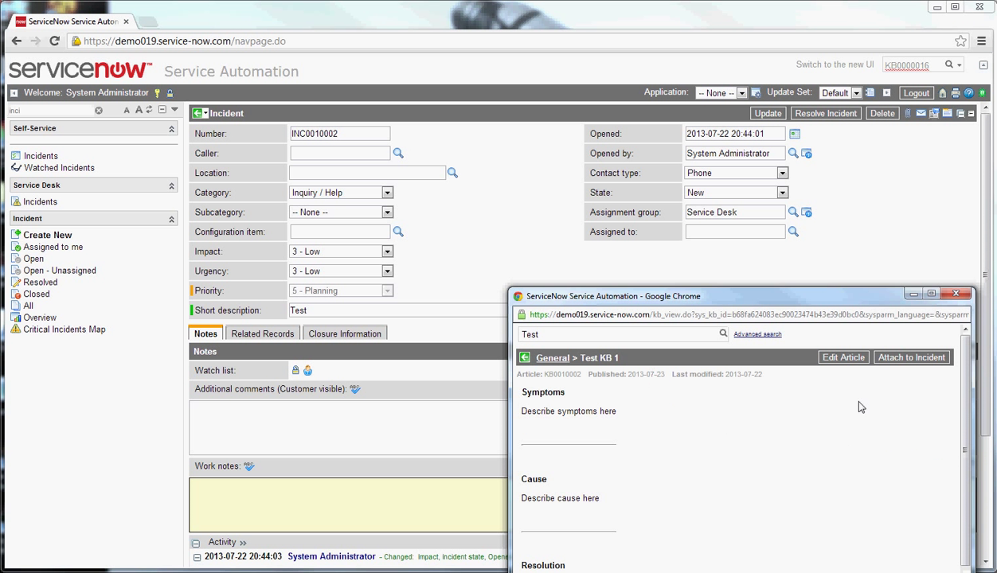
click(908, 360)
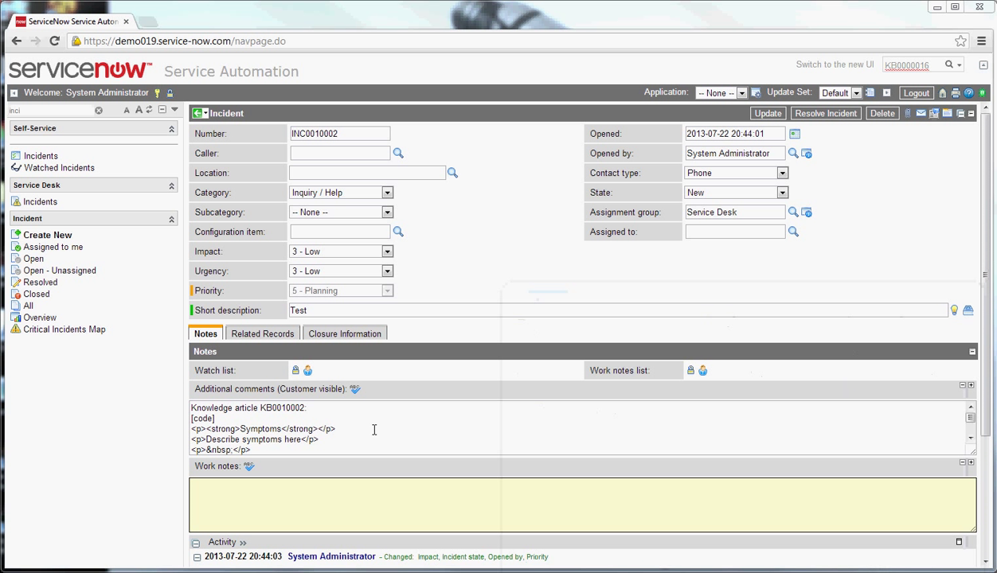
click(969, 437)
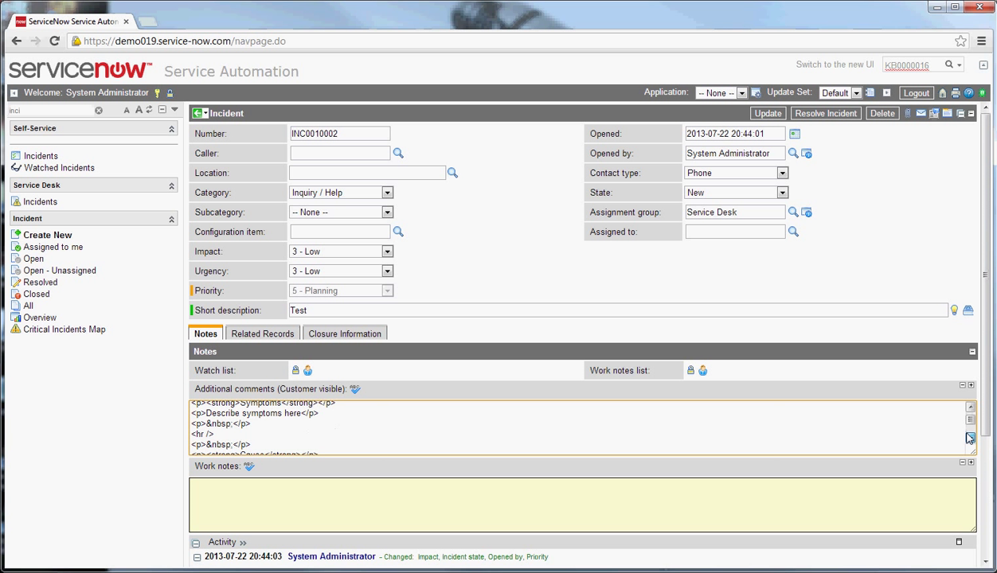
- Check the article code copied into the additional comments, save the incident without leaving it, and review the article's activity entry
click(969, 437)
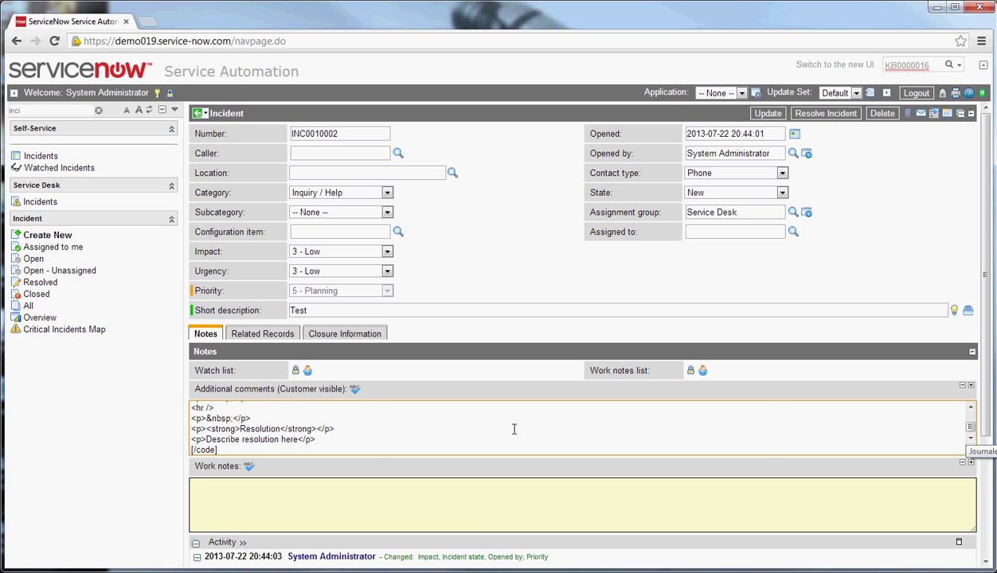
right_click(721, 120)
click(726, 123)
scroll(567, 287, down, 3)
scroll(566, 288, down, 3)
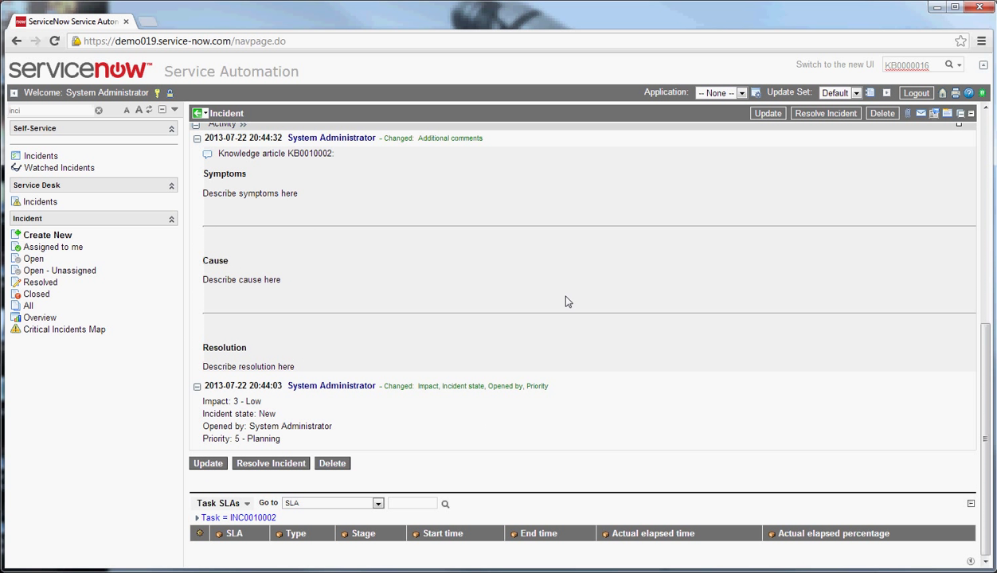
scroll(566, 302, up, 3)
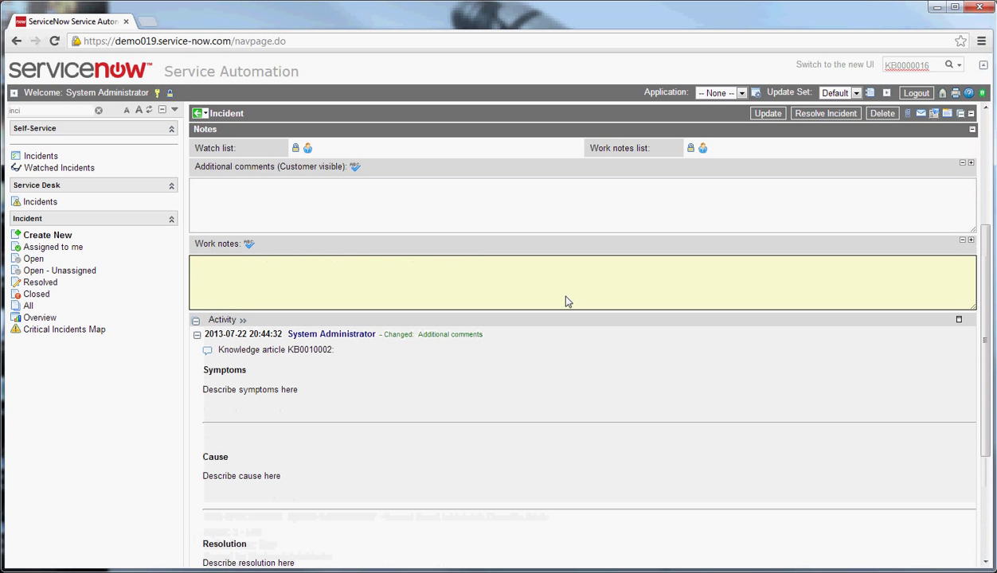
- Copy the article number KB0010002 from the activity entry, search for it globally and open the Test KB 1 article
double_click(305, 349)
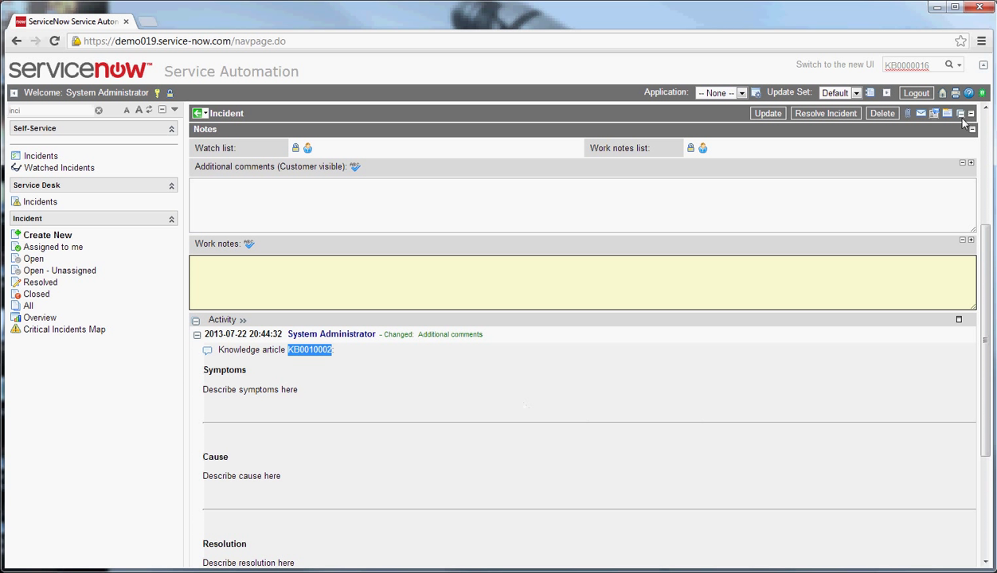
click(917, 65)
double_click(917, 65)
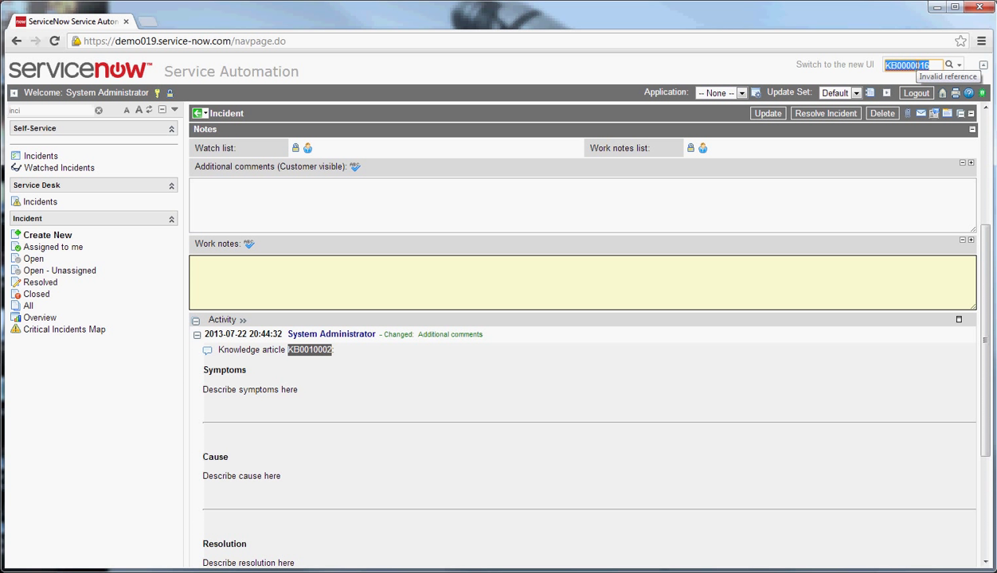
key(ctrl+v)
key(Return)
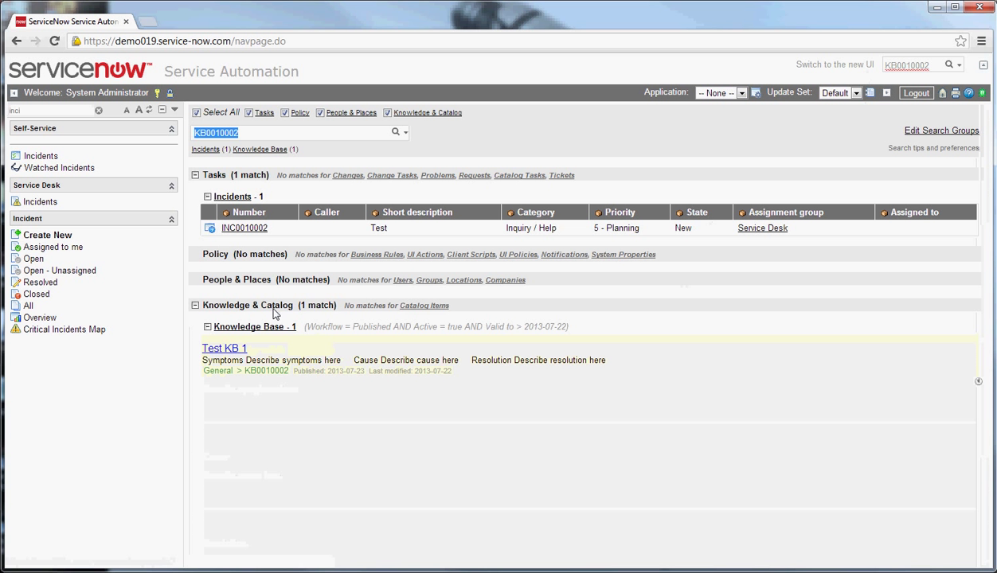
click(224, 348)
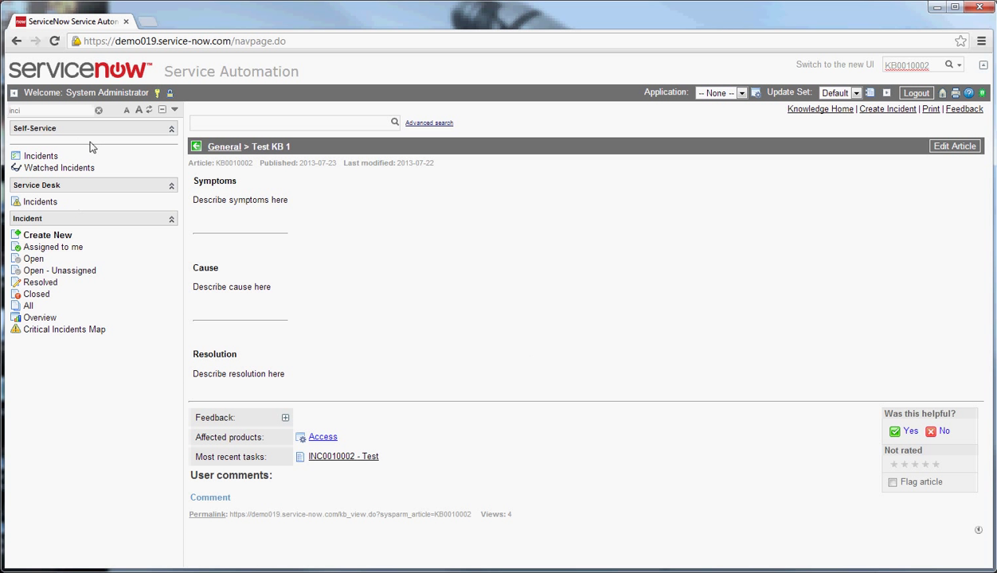
- Filter the navigator by "know" and start a new Knowledge Base article
click(56, 111)
key(BackSpace)
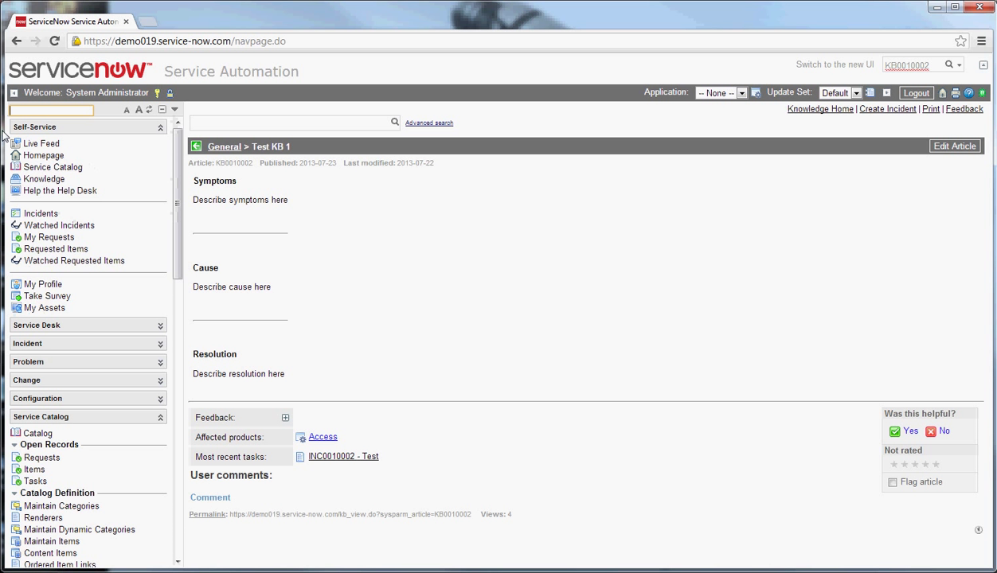
text(know)
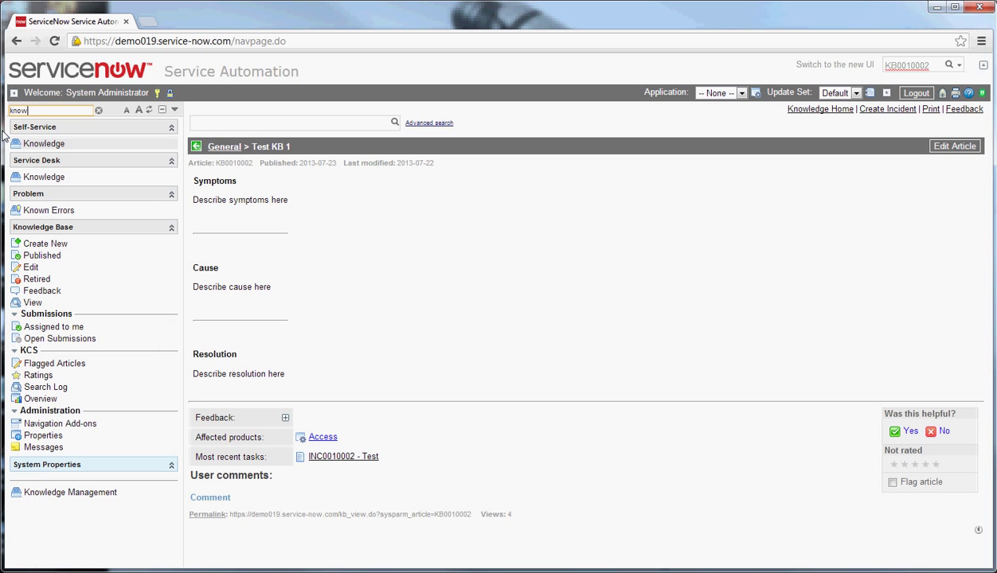
click(61, 245)
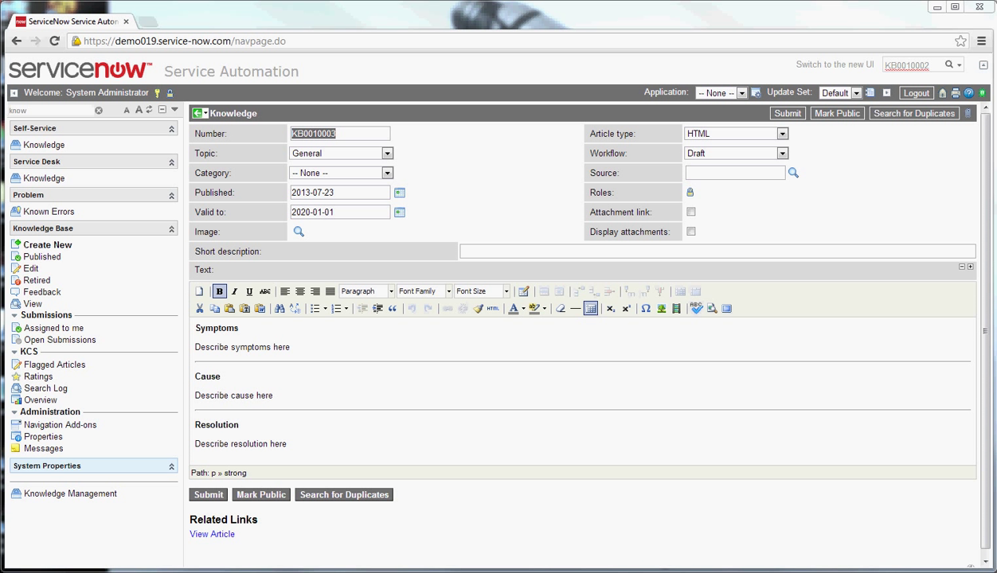
- Replace the new article's template text with the content of the ServiceNow Product Documentation wiki page, and look through the inserted content
click(452, 396)
key(ctrl+a)
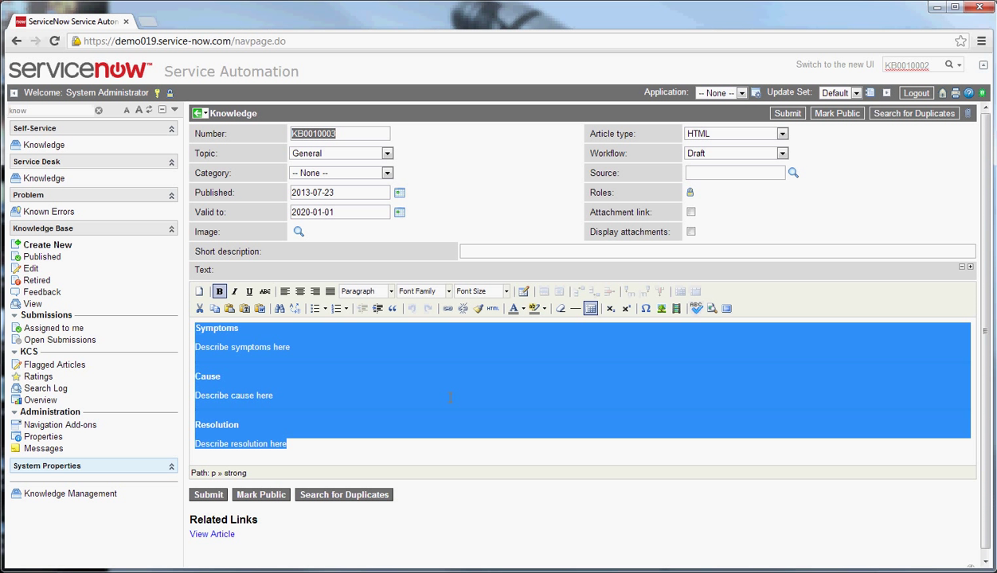
key(Delete)
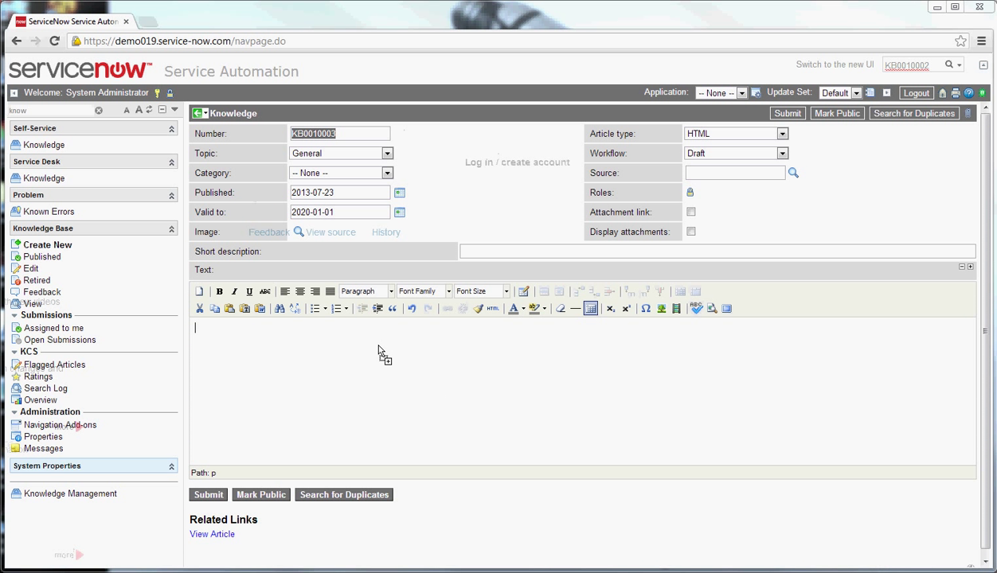
drag(380, 351, 379, 351)
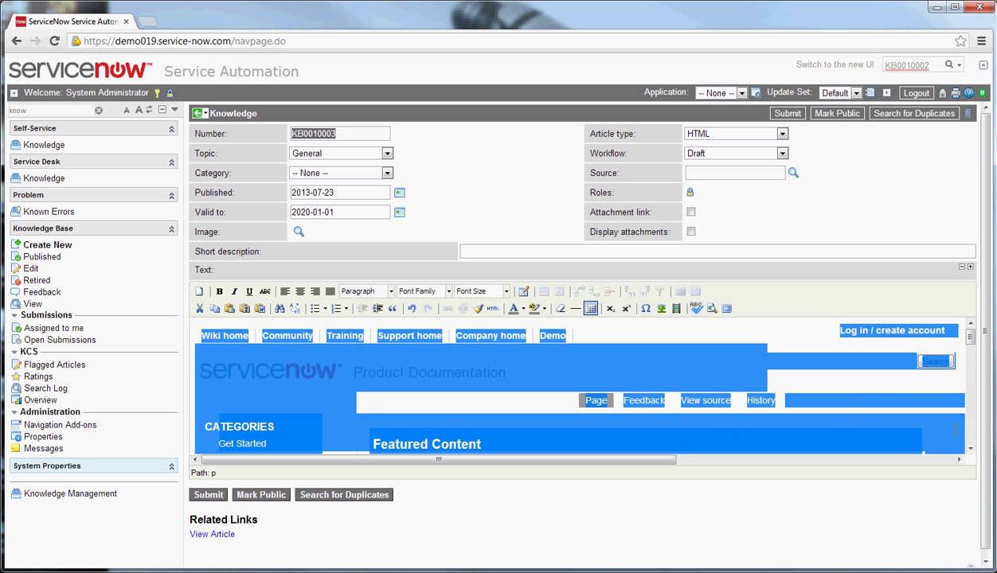
click(971, 449)
drag(970, 452, 970, 452)
click(560, 388)
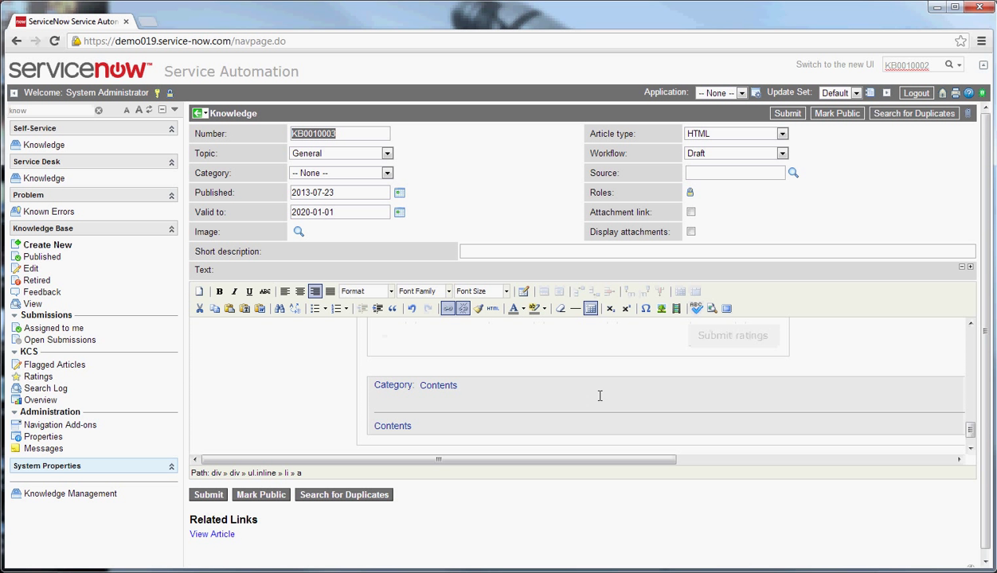
click(970, 448)
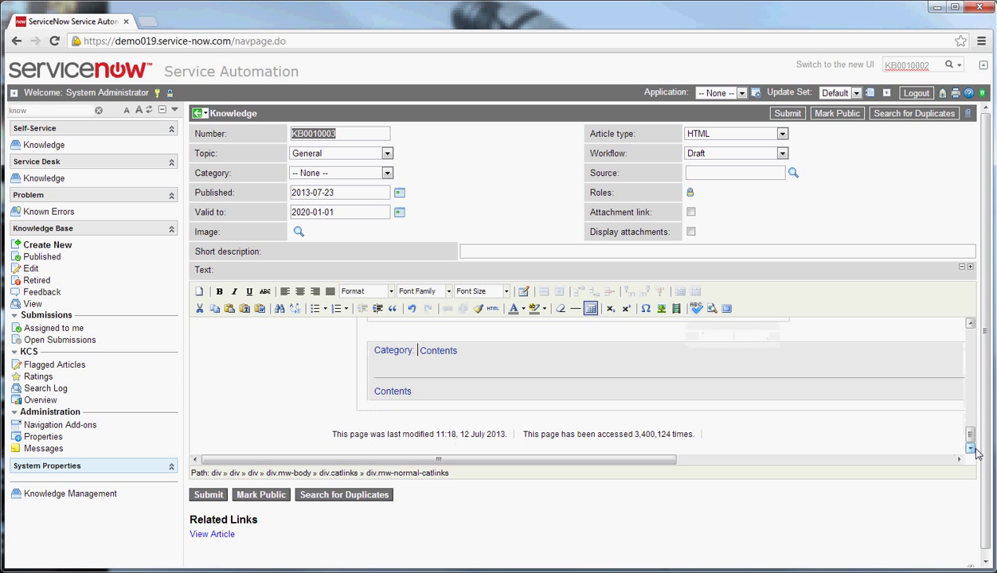
click(971, 325)
drag(971, 325, 972, 328)
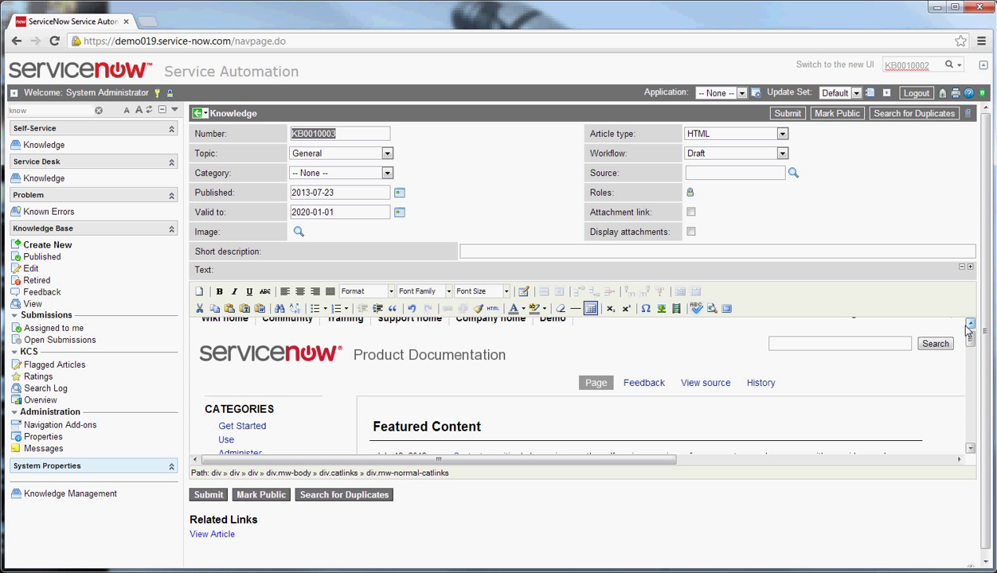